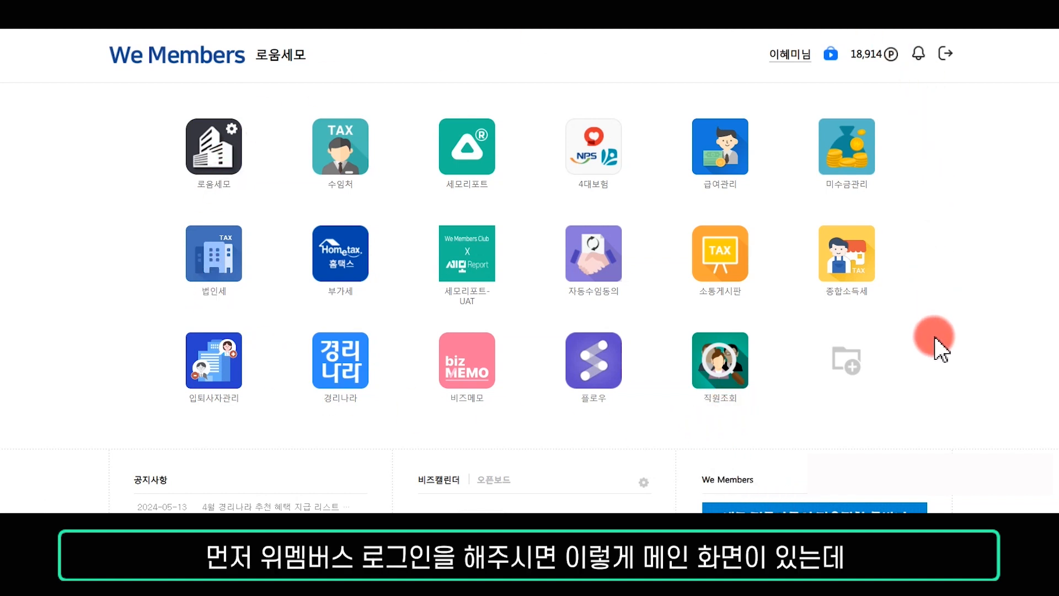
- Open the 수임처 app and register clients by importing them from Hometax based on 수임동의 consent
click(350, 167)
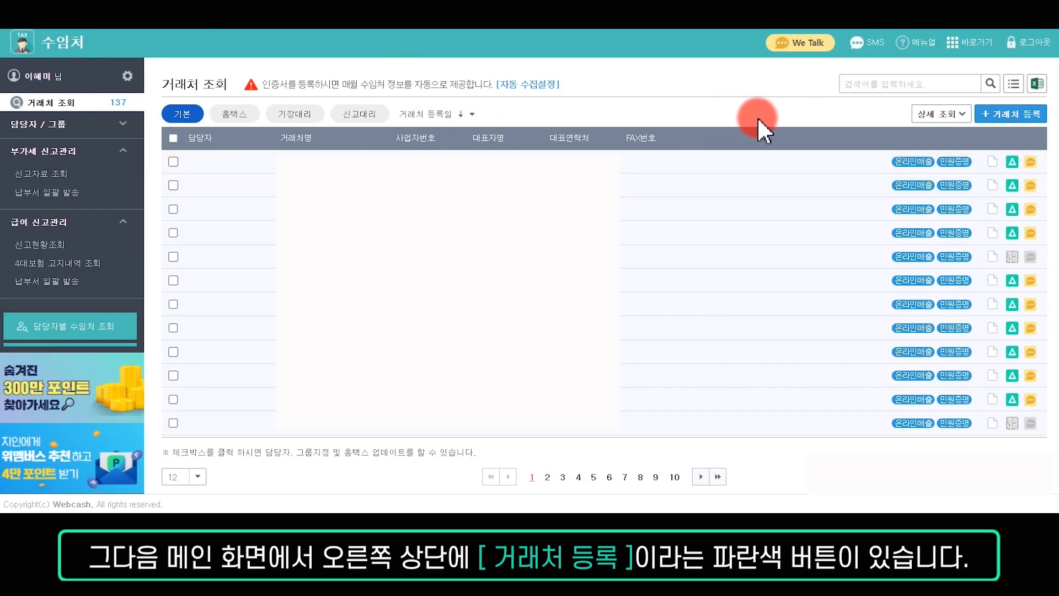
click(1032, 116)
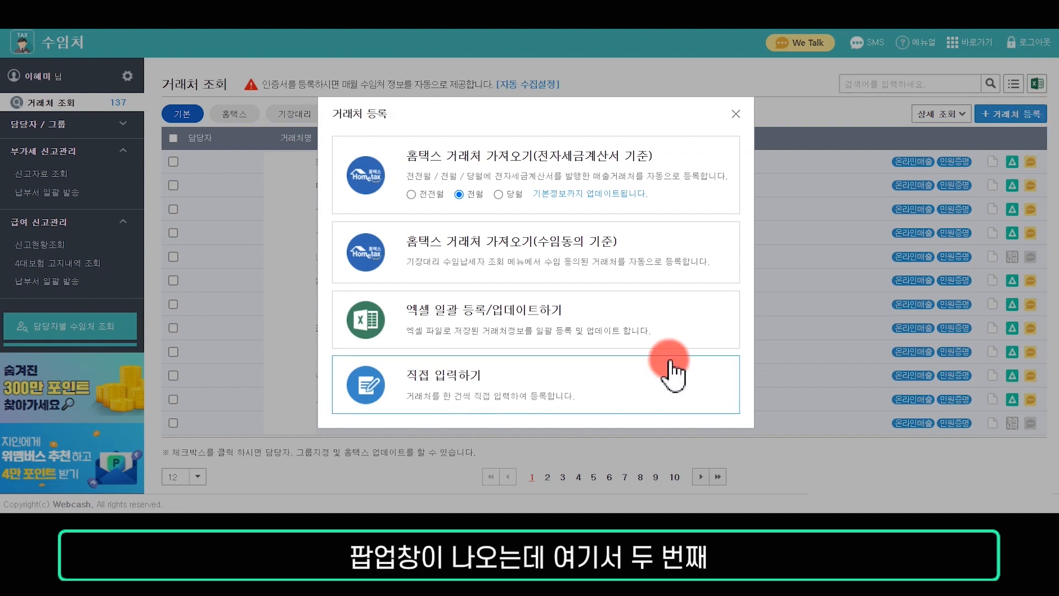
click(592, 270)
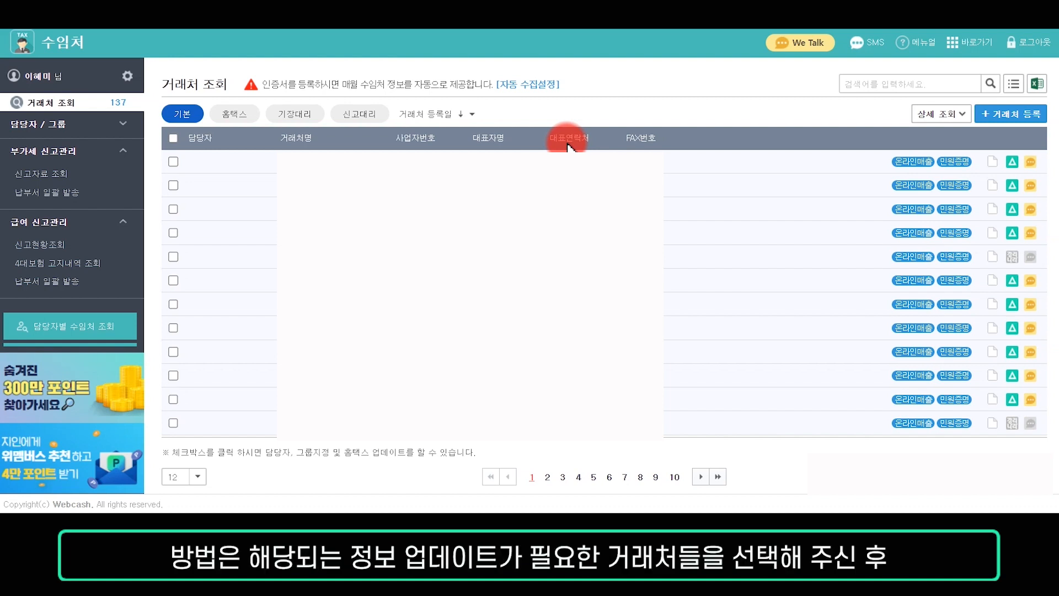
- Select all clients on the list page and run a Hometax update for the selected clients
click(174, 163)
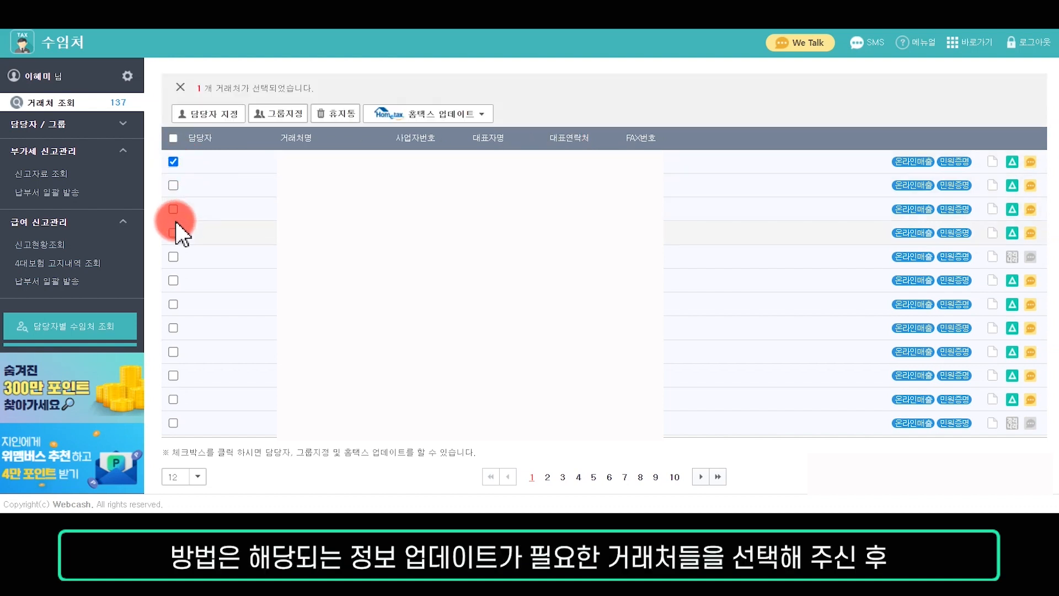
click(173, 209)
click(174, 257)
click(174, 279)
click(174, 138)
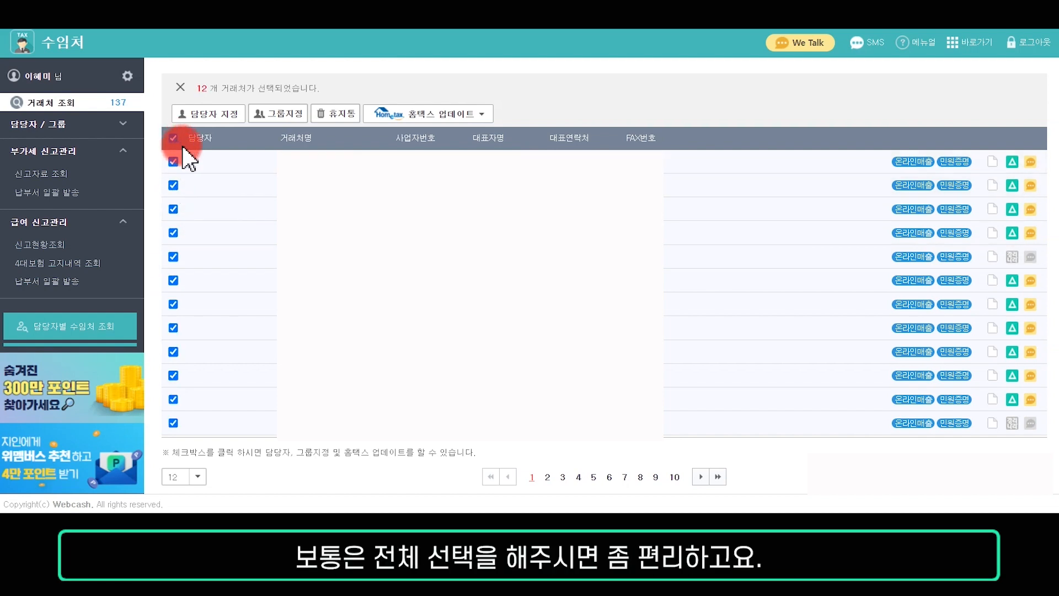
click(455, 117)
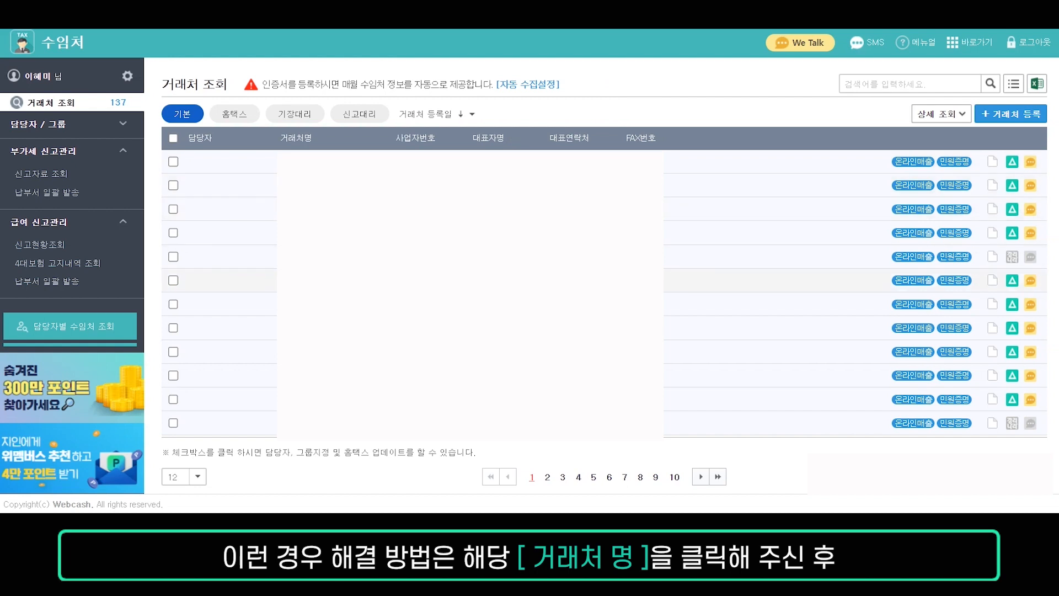
- Open a client's company information in edit mode, select the representative phone number, and save the changes
click(305, 281)
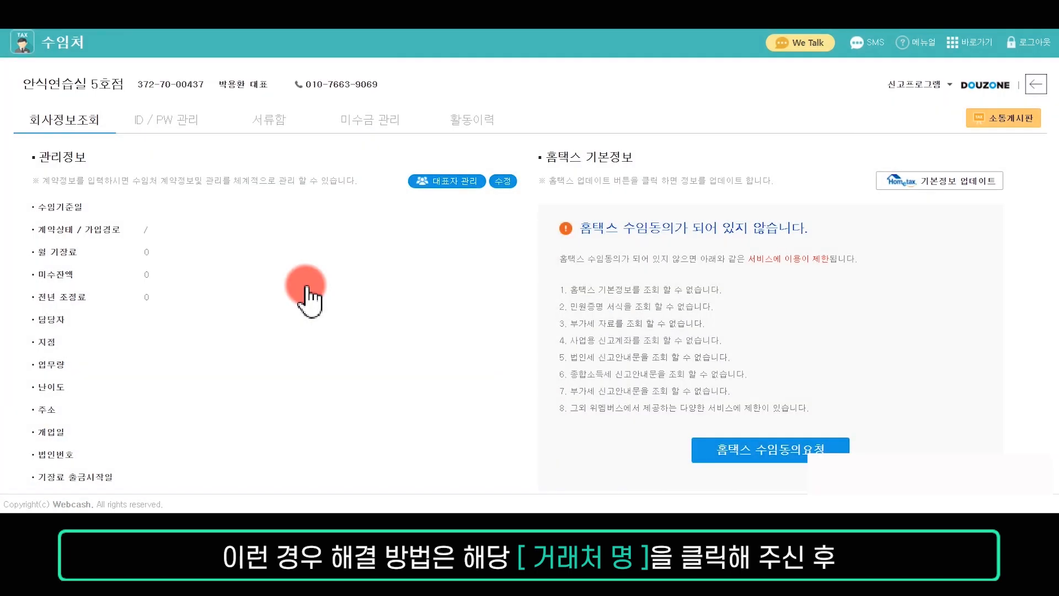
click(503, 182)
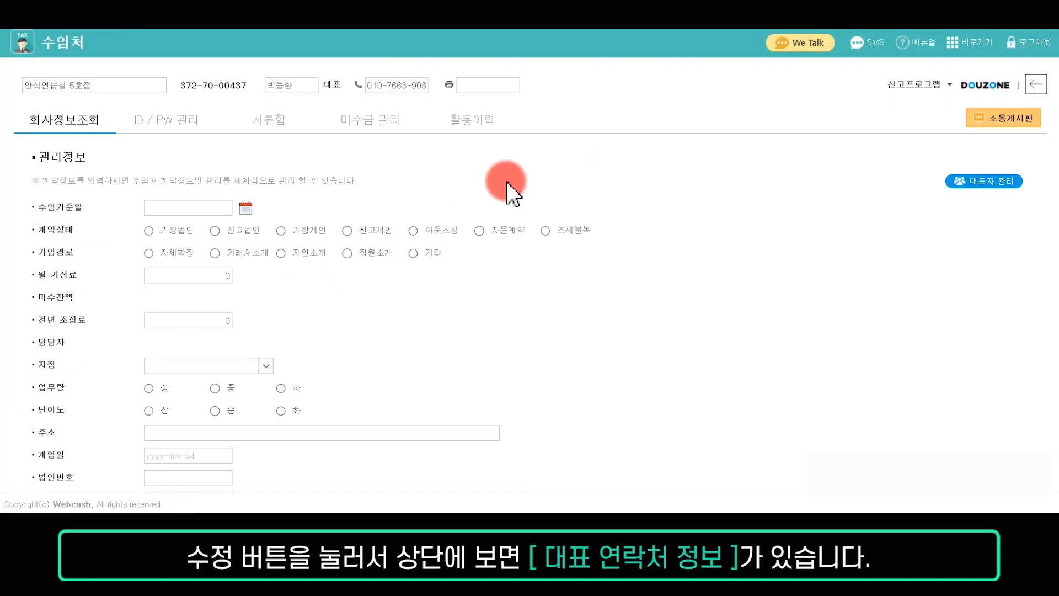
drag(366, 86, 436, 88)
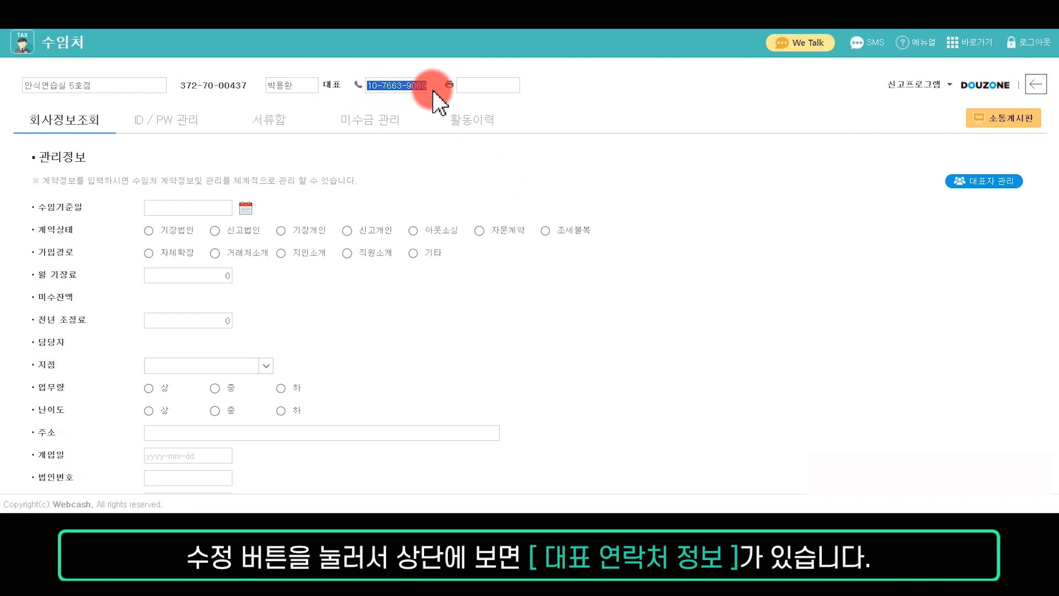
click(570, 103)
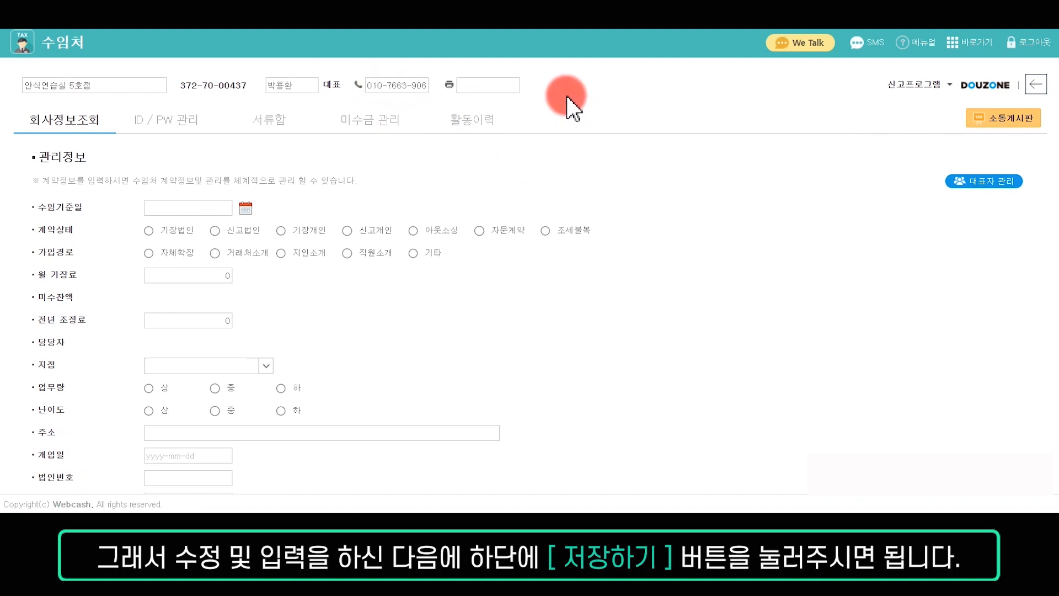
scroll(520, 343, down, 7)
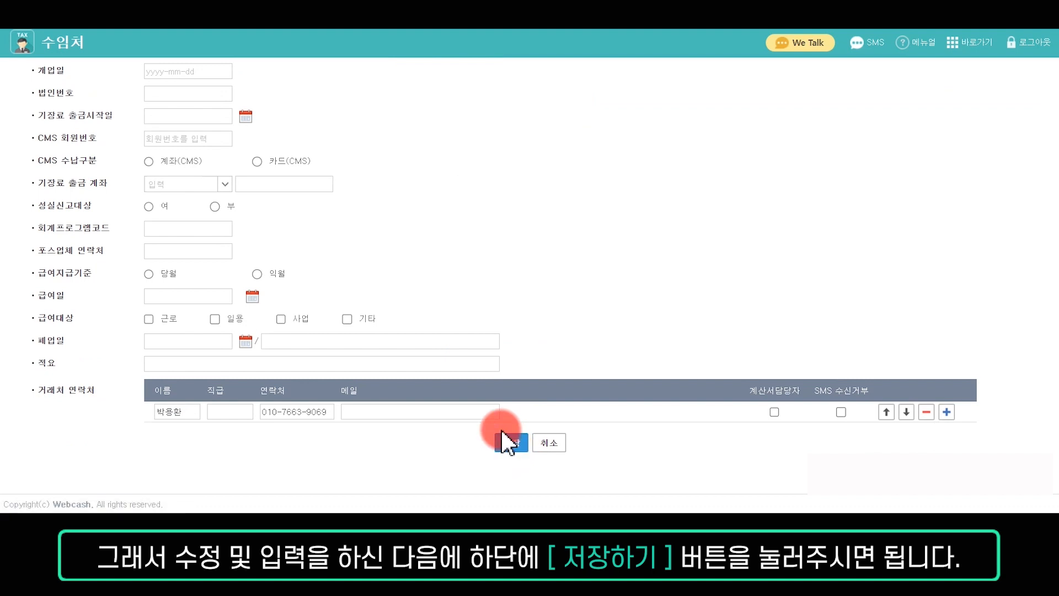
click(505, 441)
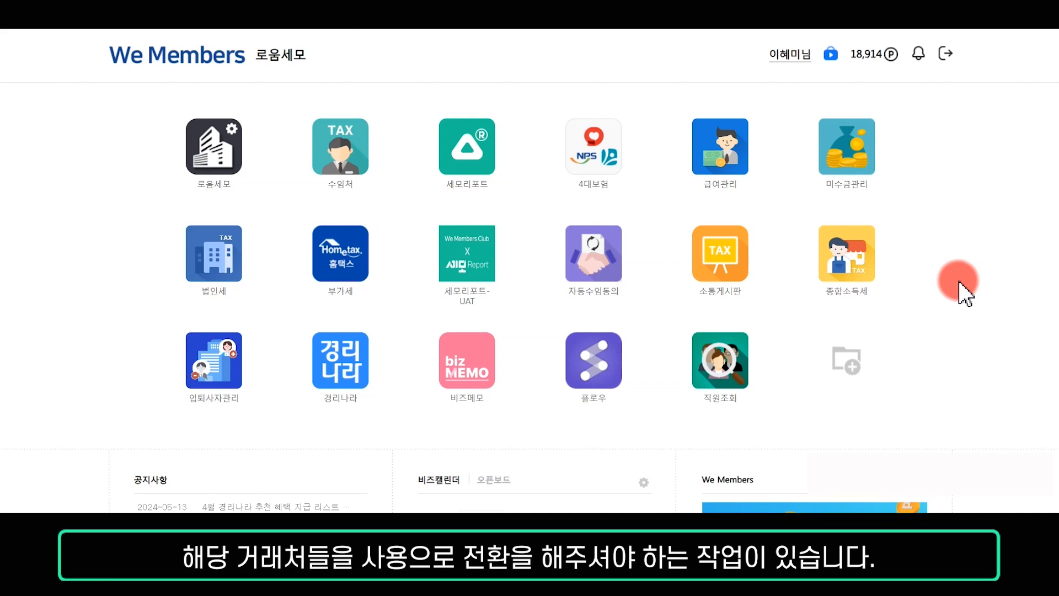
- Open 세모리포트 and review the clients under the 미사용 and 사용 tabs of customer management
click(474, 157)
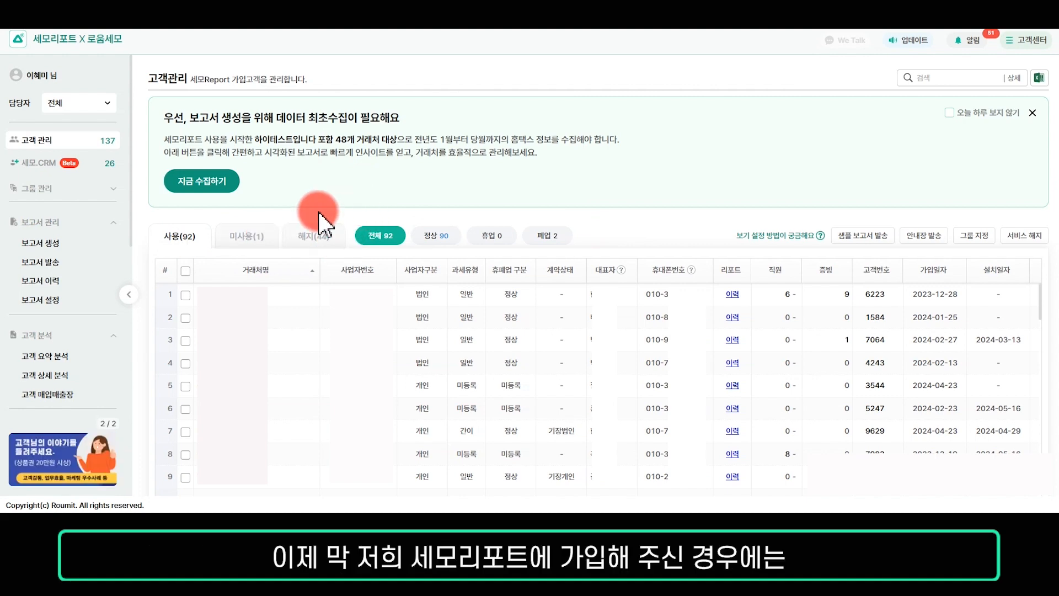
click(247, 237)
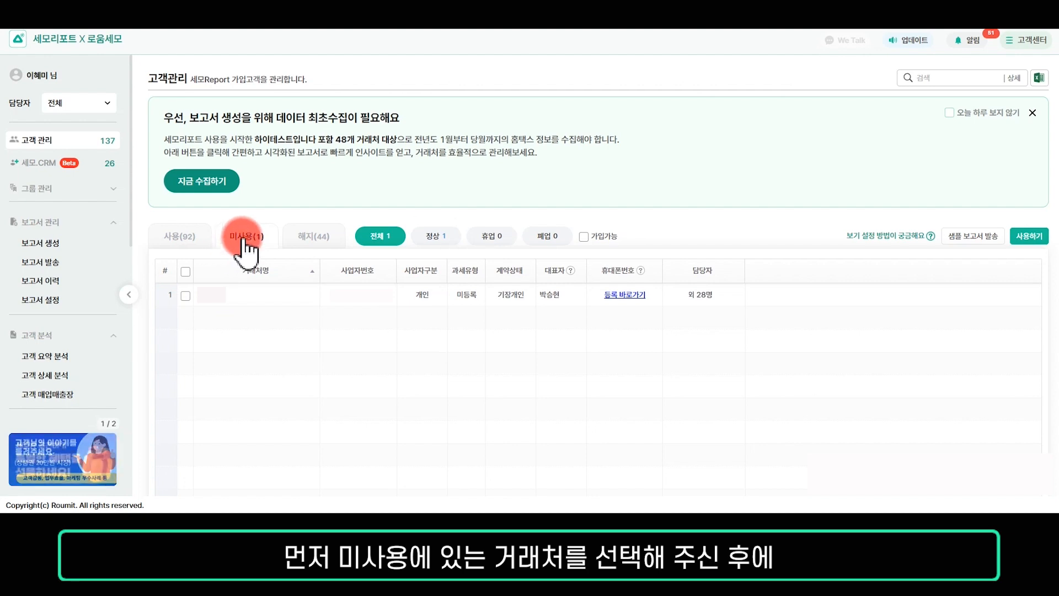
click(186, 272)
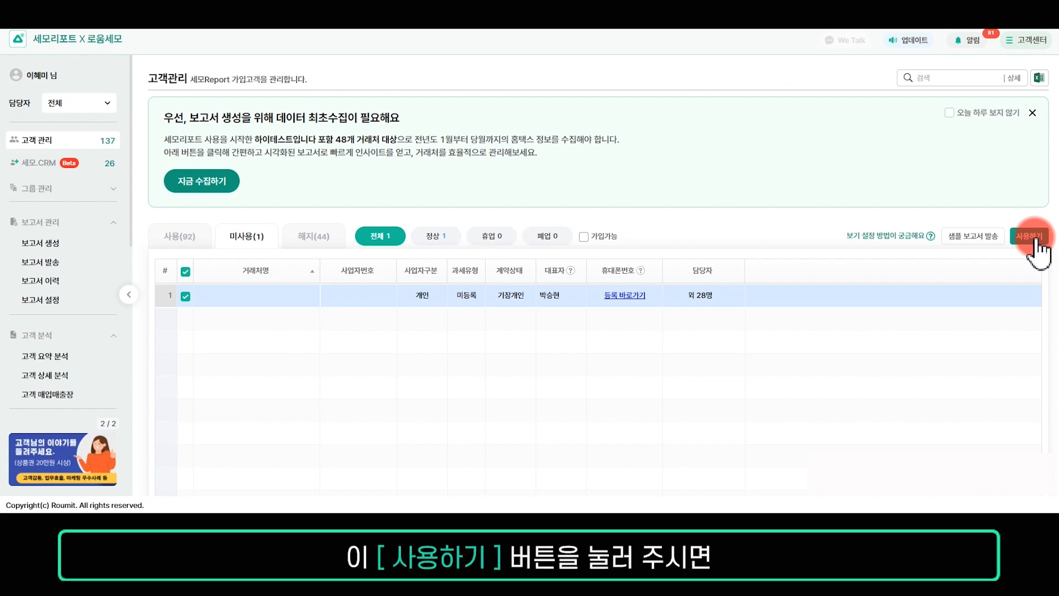
click(189, 236)
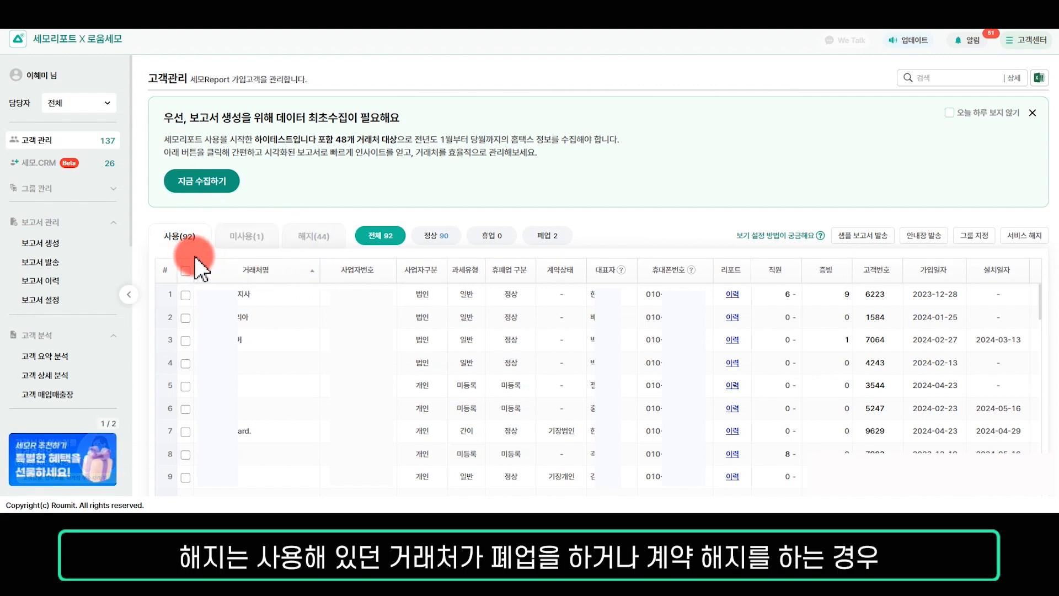
click(185, 294)
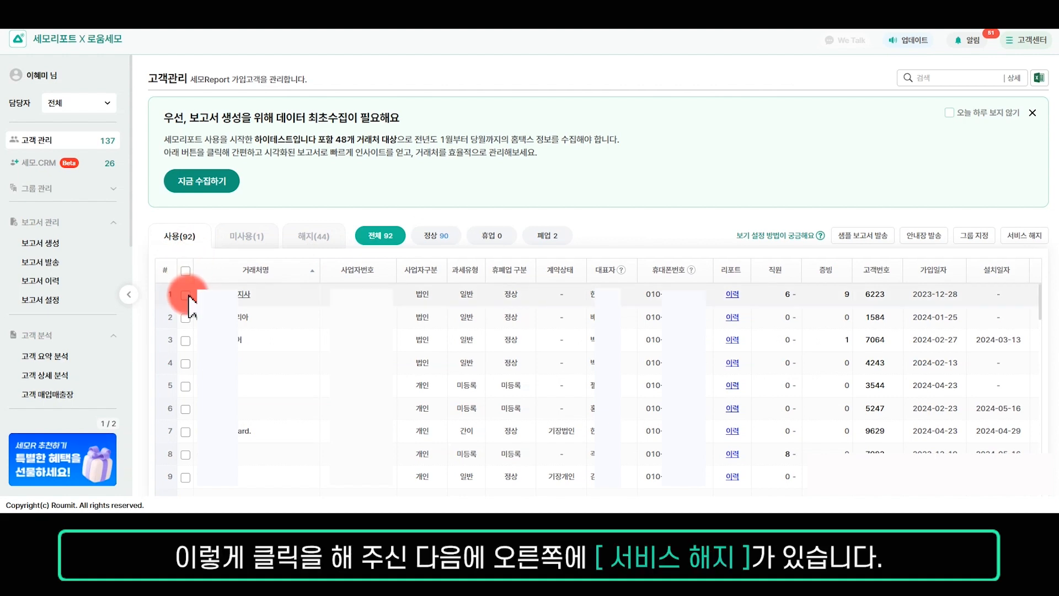
click(185, 317)
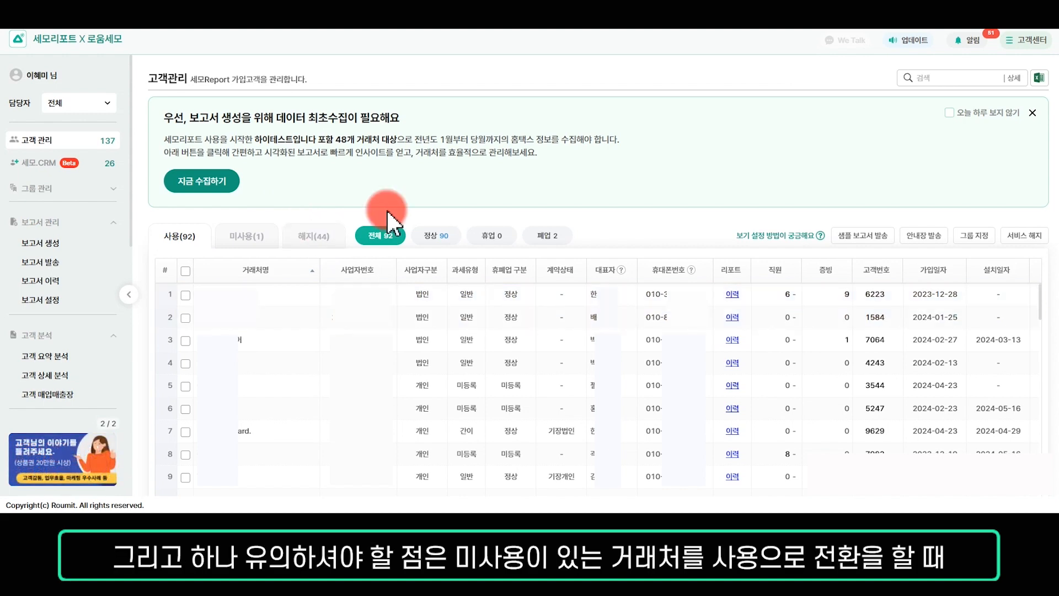
- Select the client on the 미사용 tab, try to switch it to use with 사용하기, and close the notice
click(246, 236)
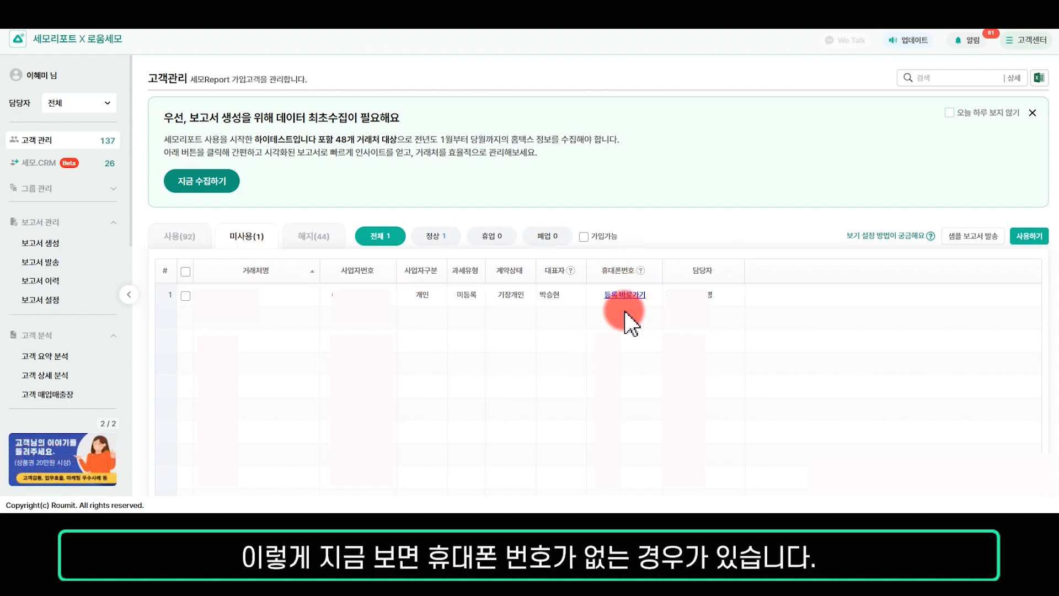
click(186, 295)
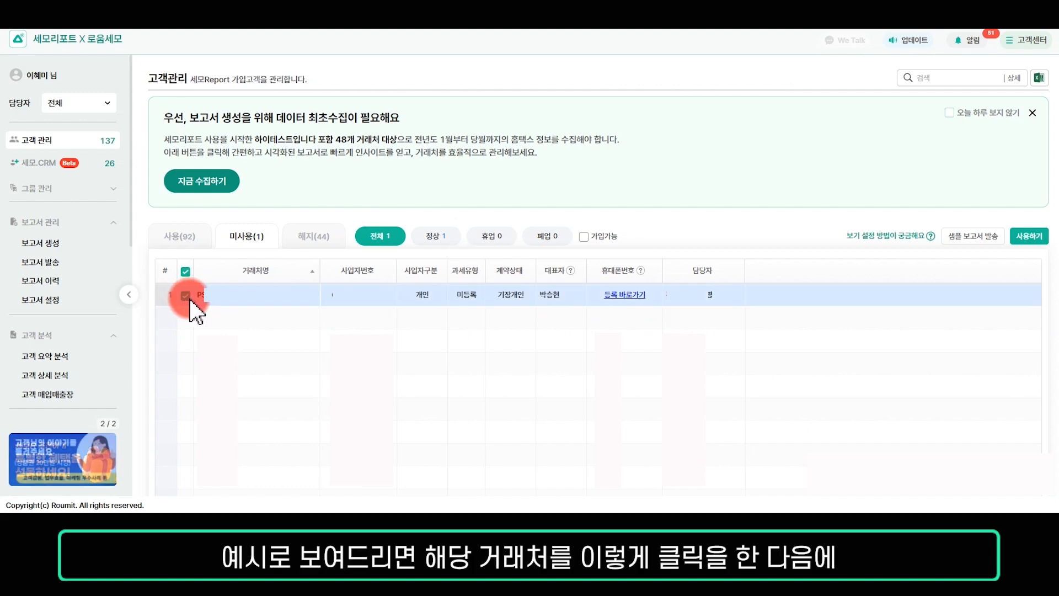
click(1039, 237)
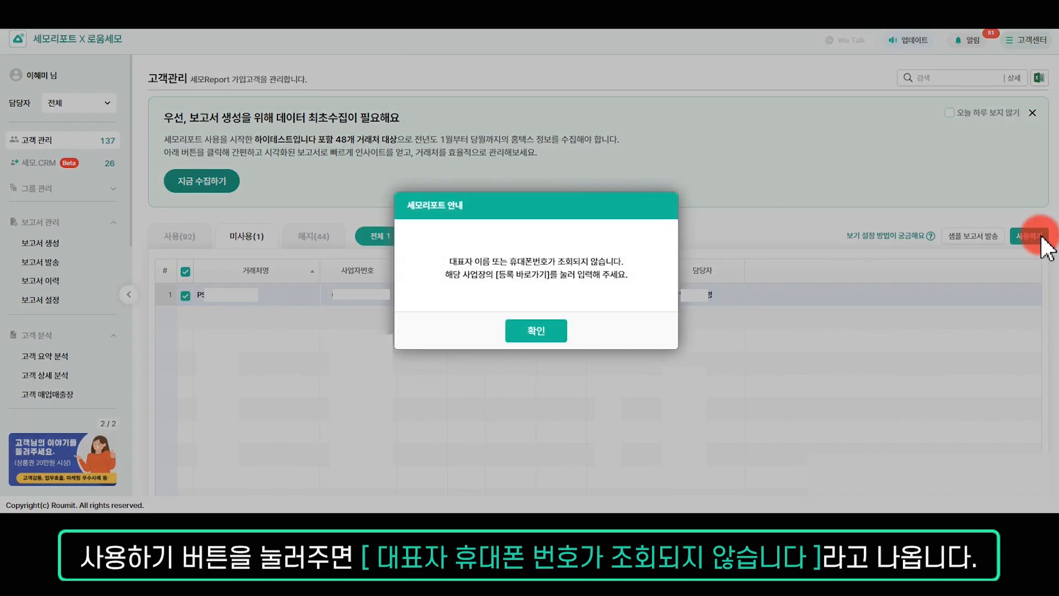
drag(455, 261, 657, 272)
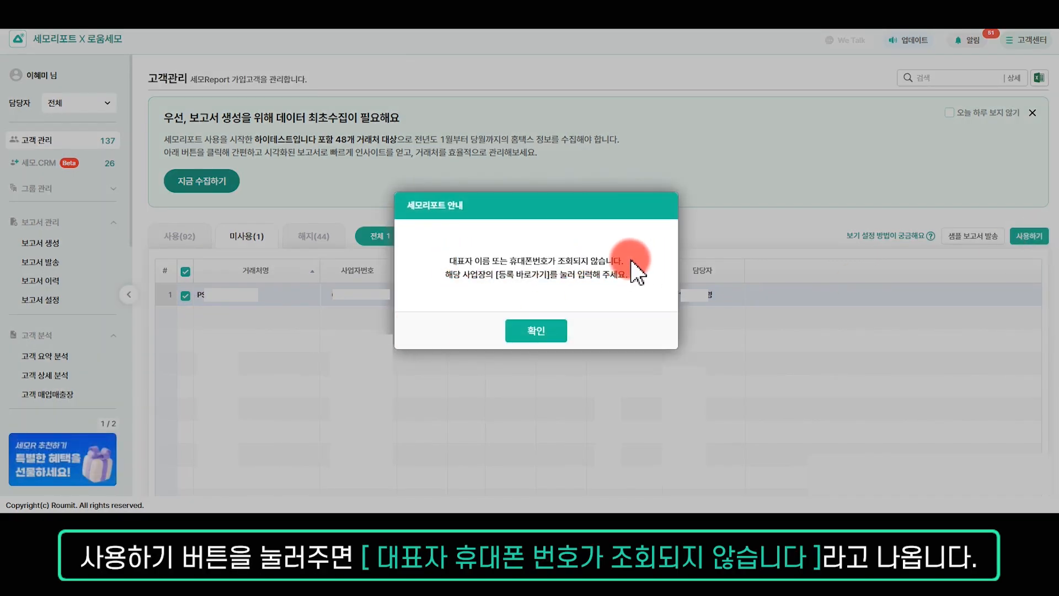
click(539, 343)
- Open the unused client's registration page and put its company information into edit mode
click(621, 303)
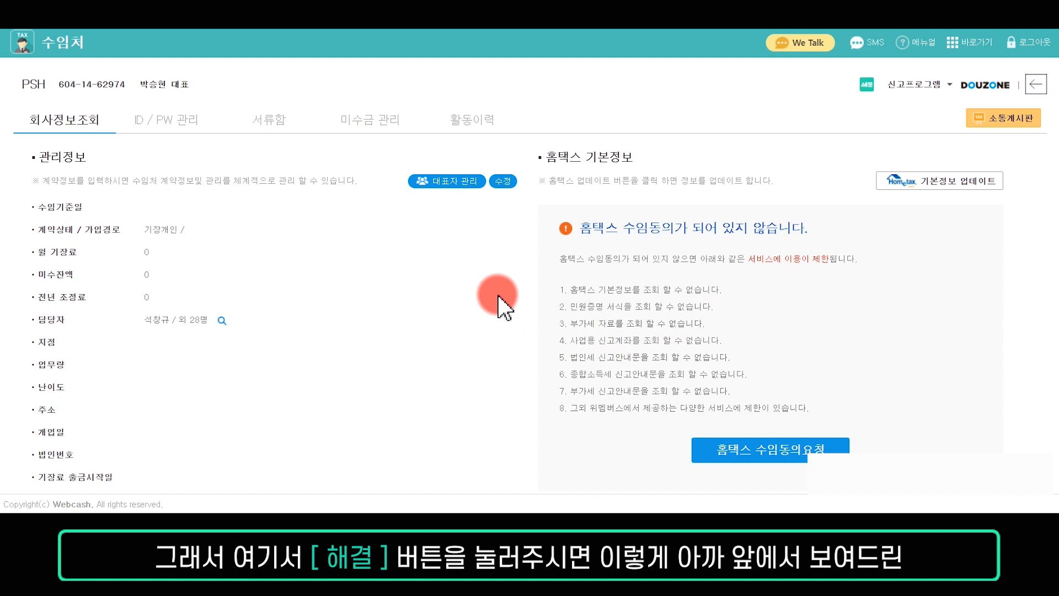
click(504, 182)
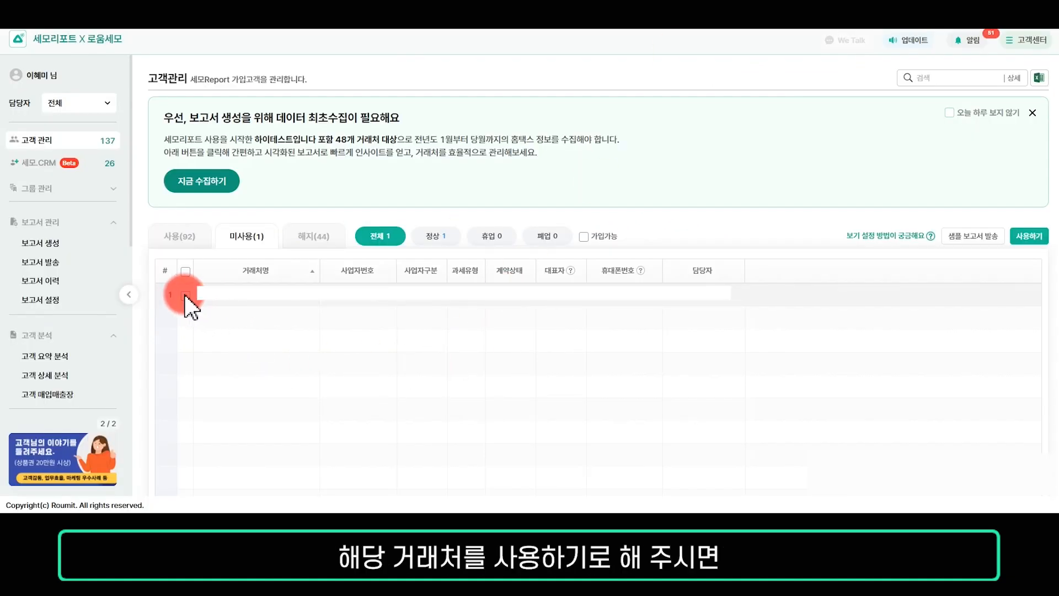
- Select the unused client again in customer management and return to the 사용 tab
click(186, 295)
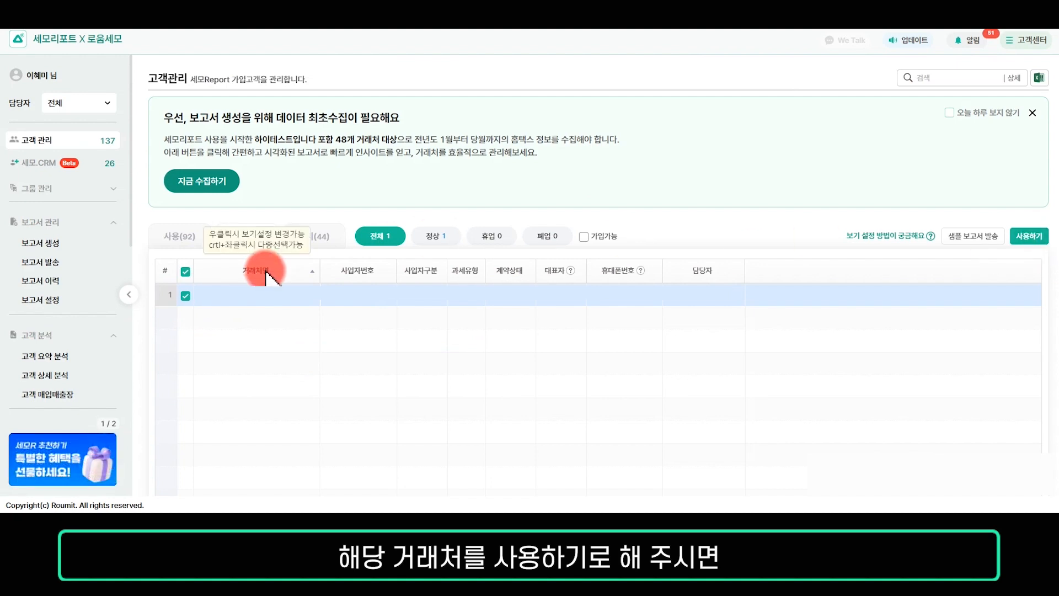
click(175, 239)
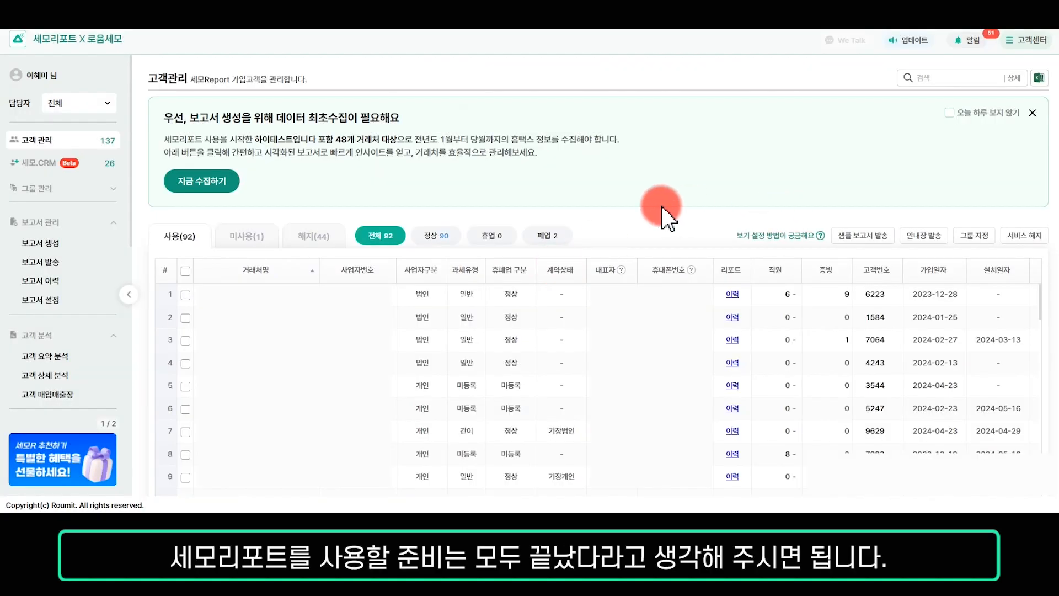